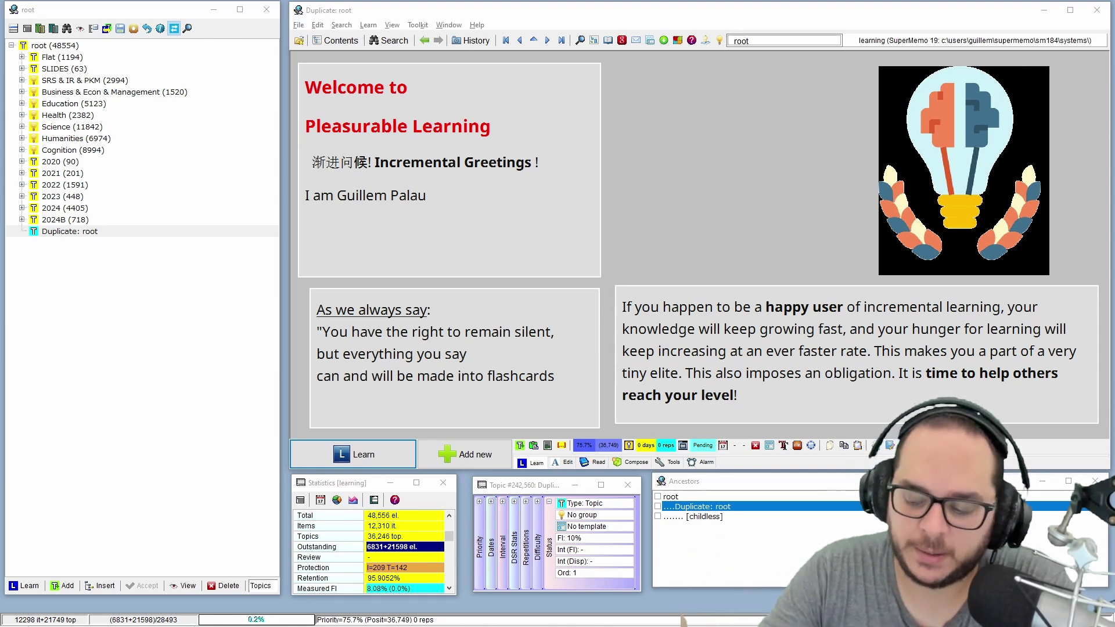
Clear the happy-user paragraph from the bottom-right text box, leaving it blank
left_click(737, 395)
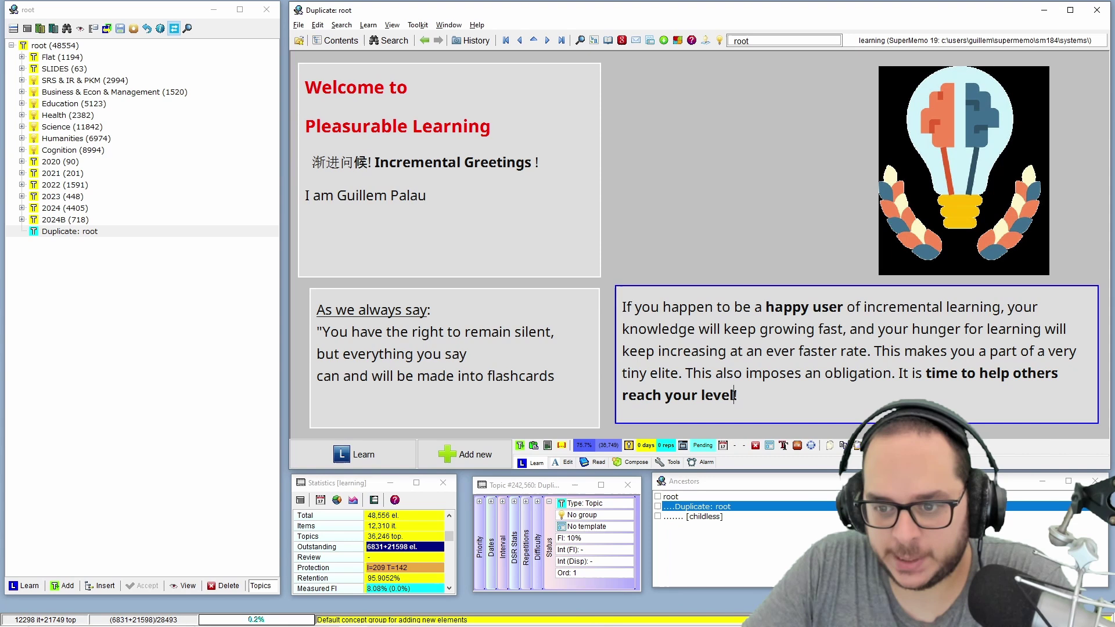
key("ctrl+a")
key("Delete")
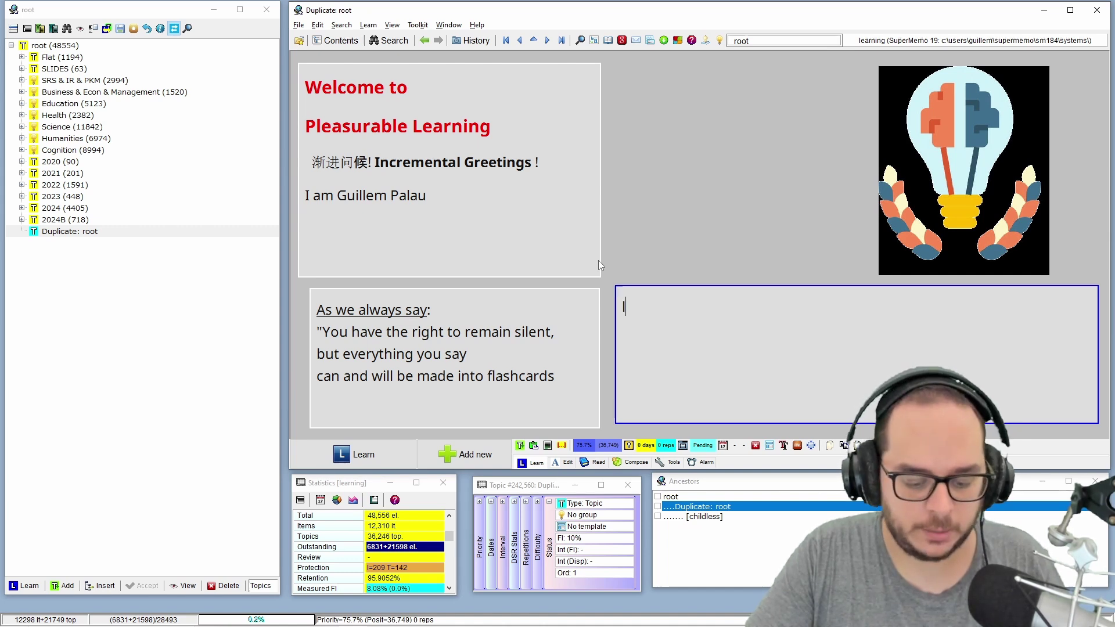
type("anguage learning,")
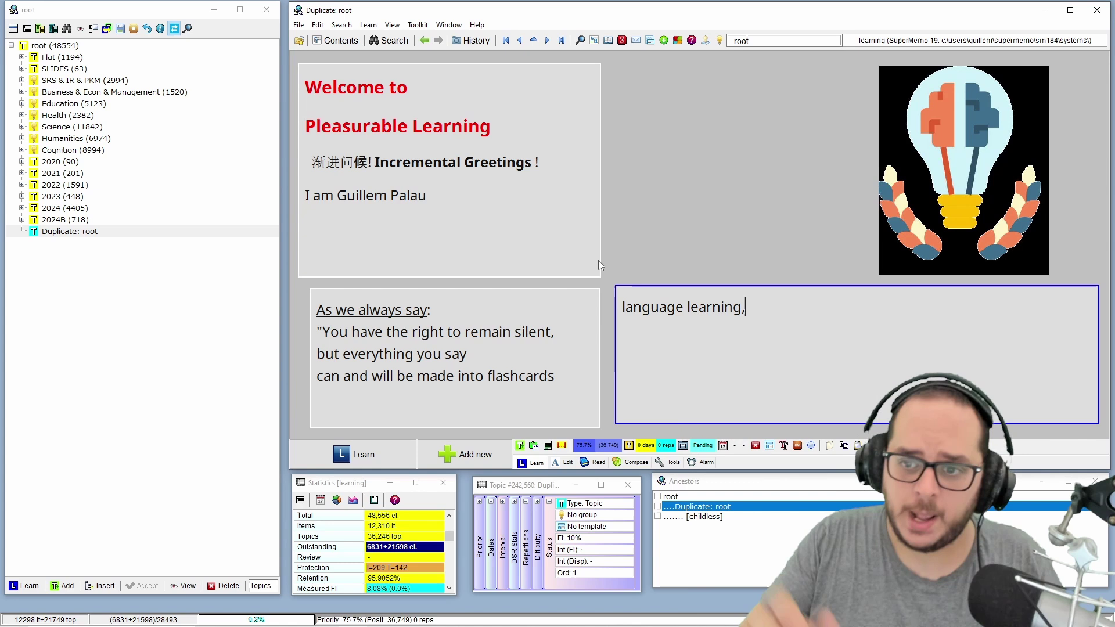
type("i")
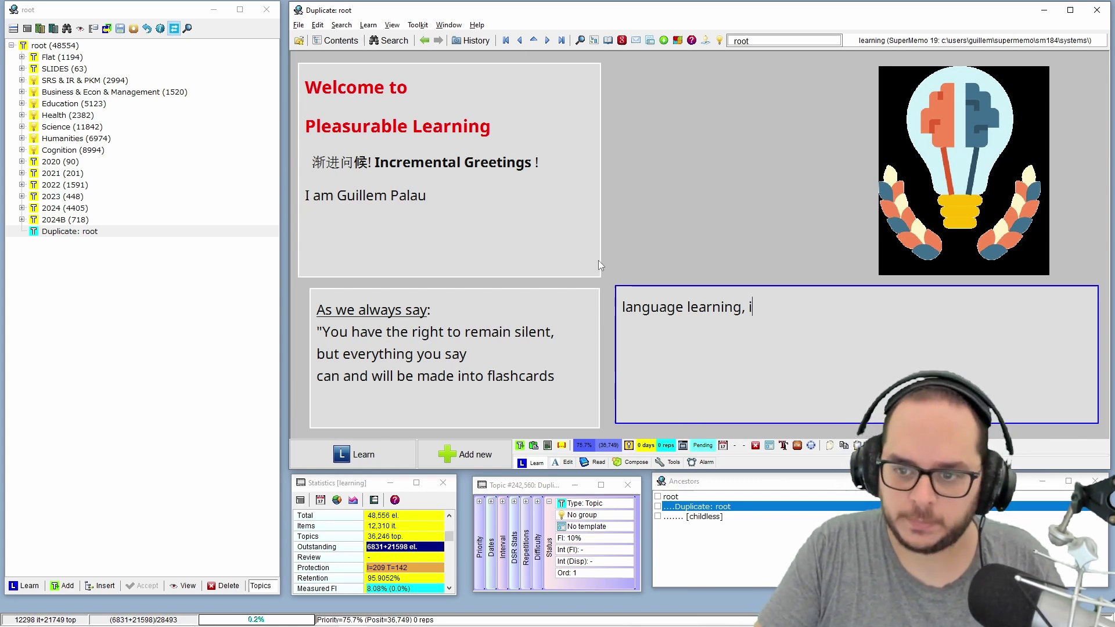
type("mage occlusion,")
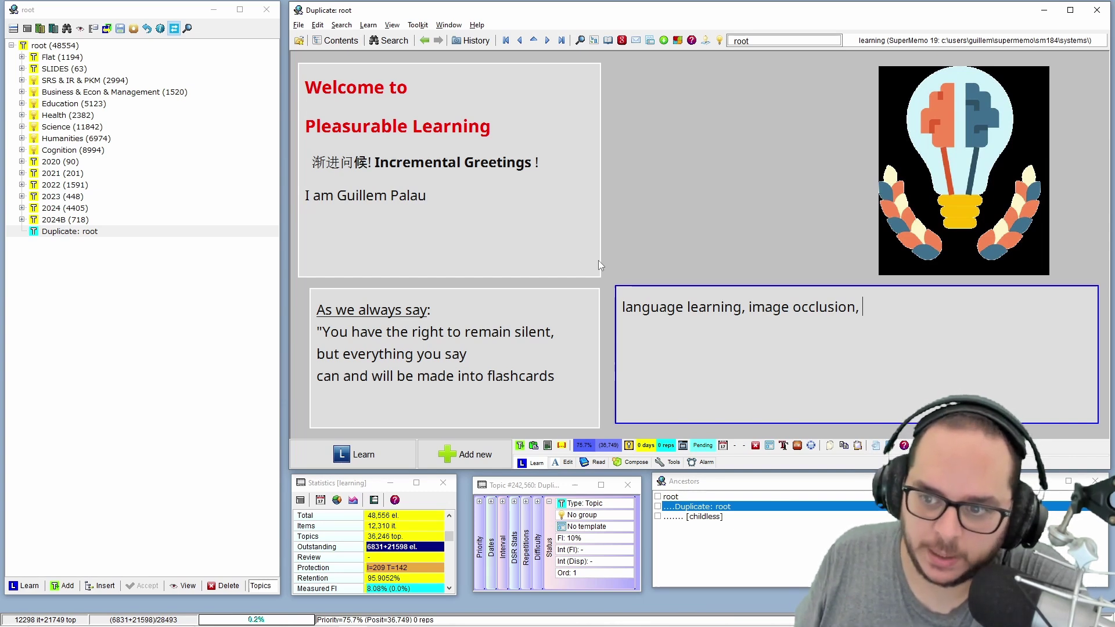
type("wr")
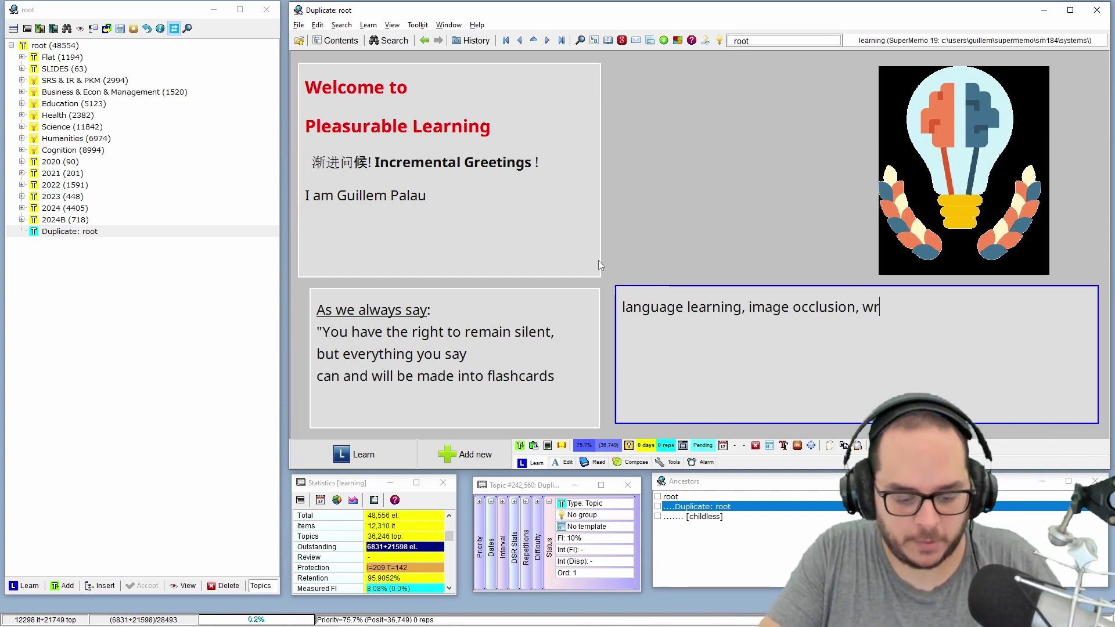
type("itng,")
Move the cursor back to correct the misspelled 'writing' in the list
key("Left")
key("Left")
key("Left")
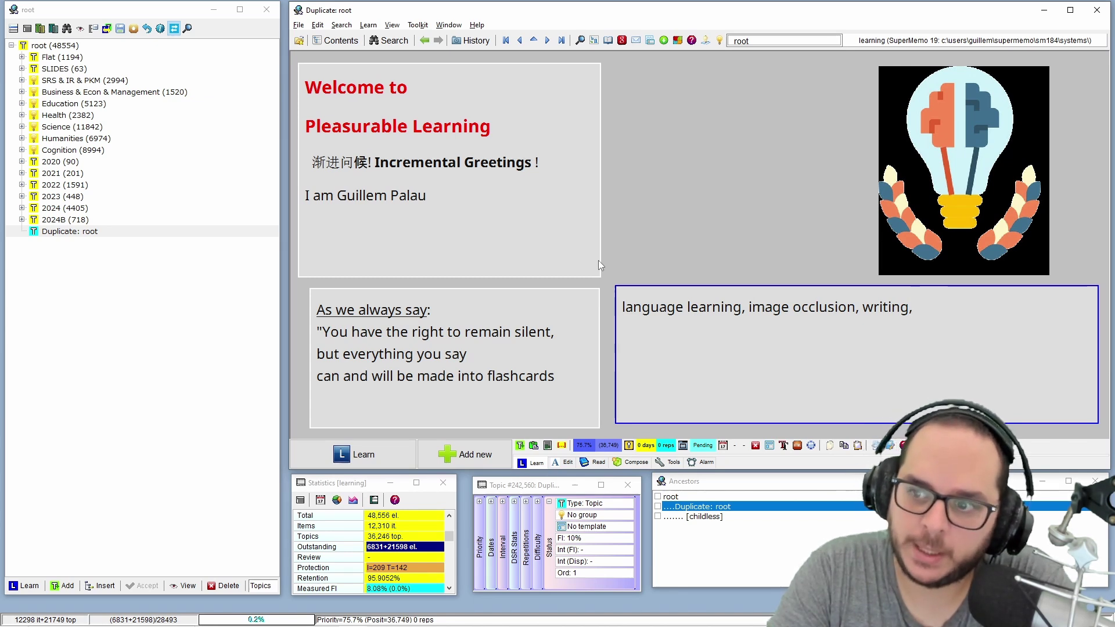
type("videos,")
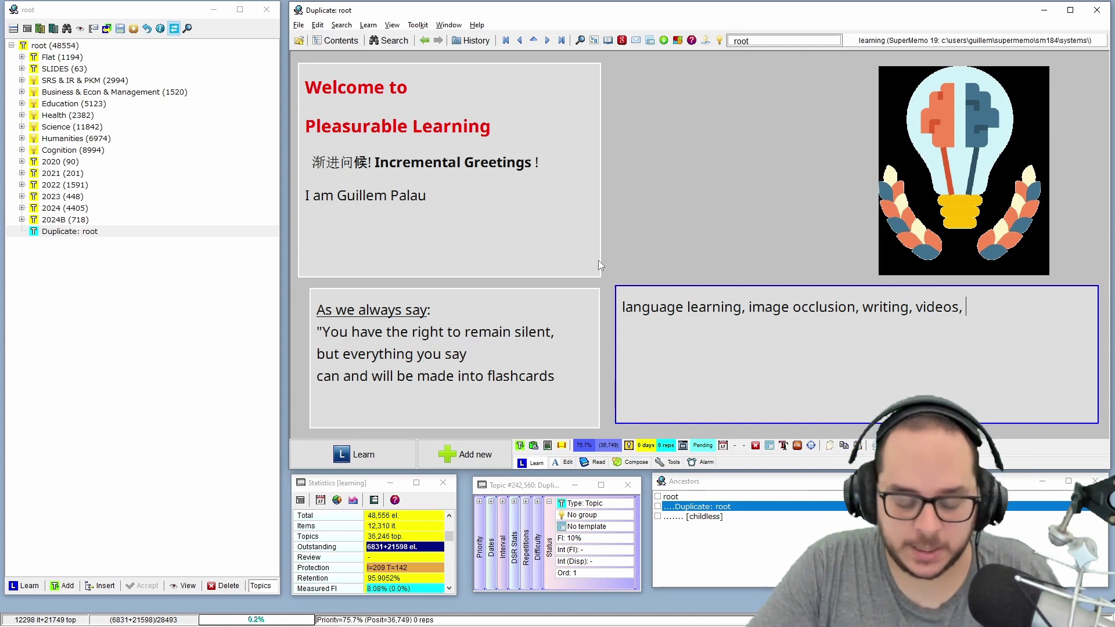
type("formal ")
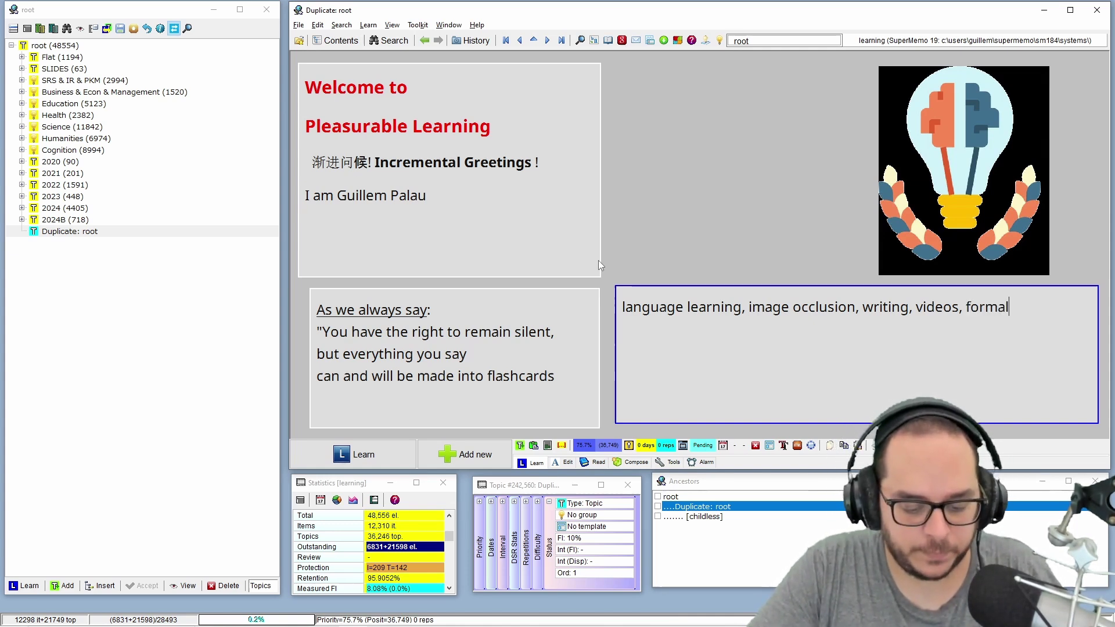
type("sciences")
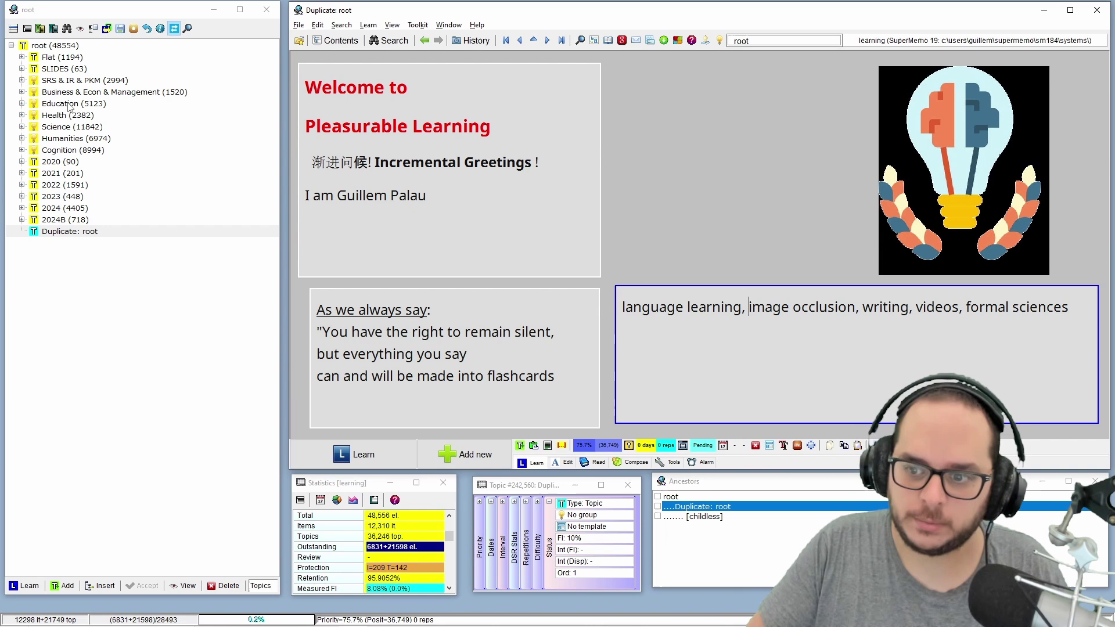
Select the word 'image' in the bottom-right list
key("ctrl+shift+Right")
key("Left")
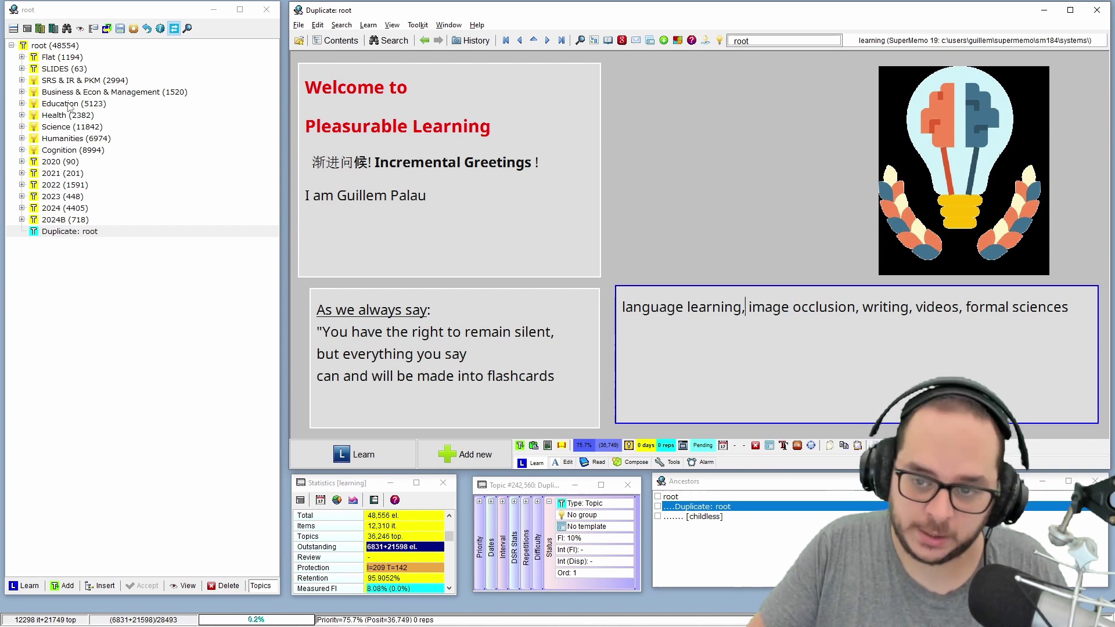
key("ctrl+shift+Right")
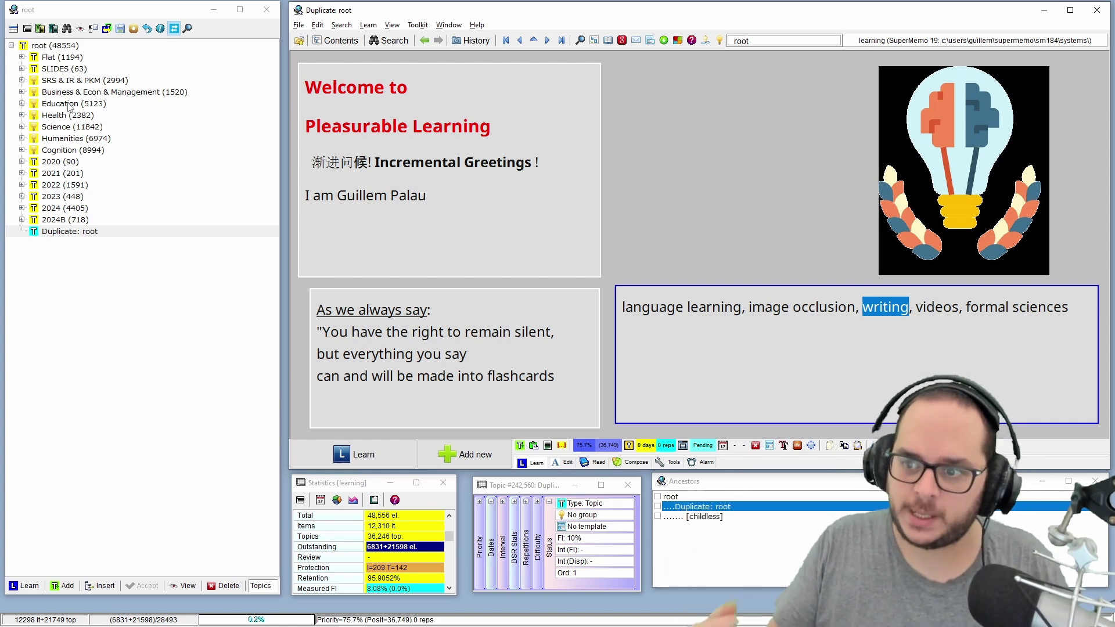
key("Right")
key("ctrl+shift+Right")
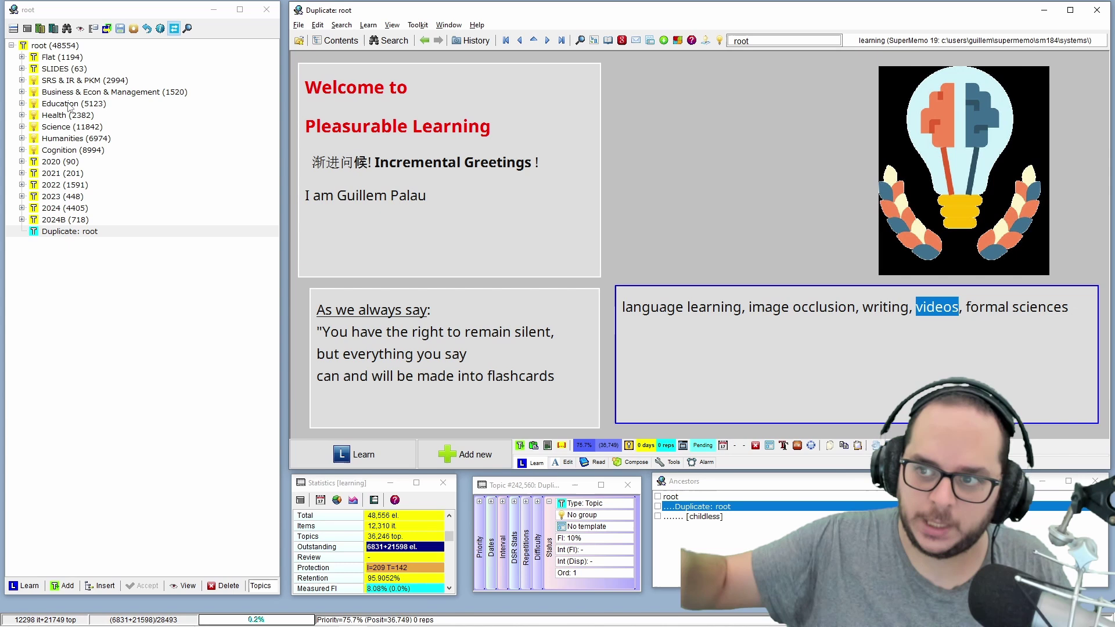
key("Right")
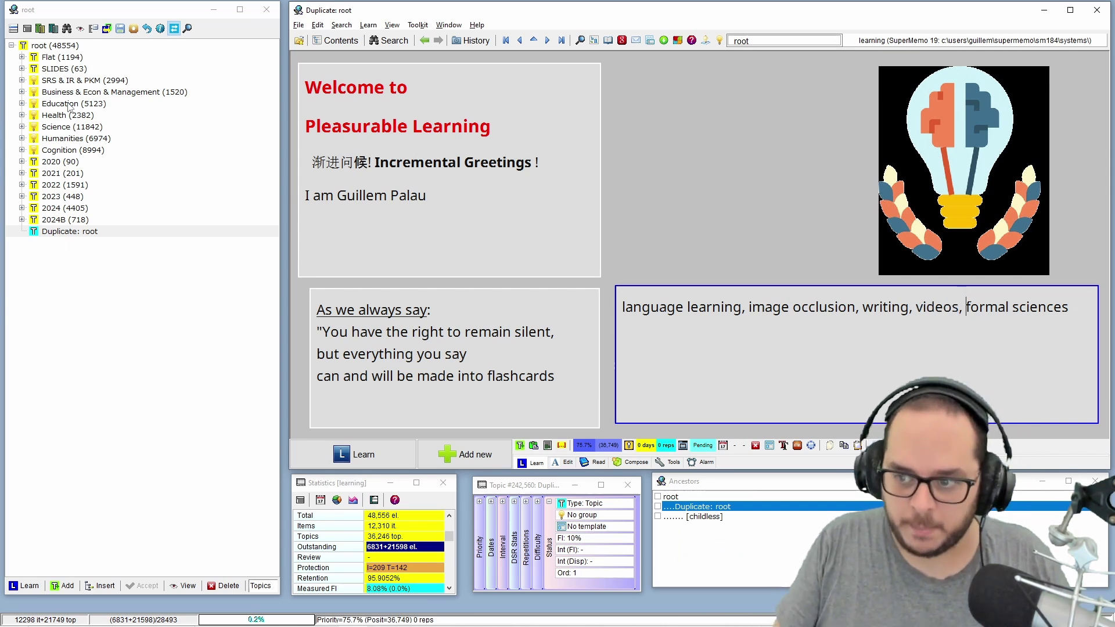
key("ctrl+shift+Right")
key("ctrl+shift+Right")
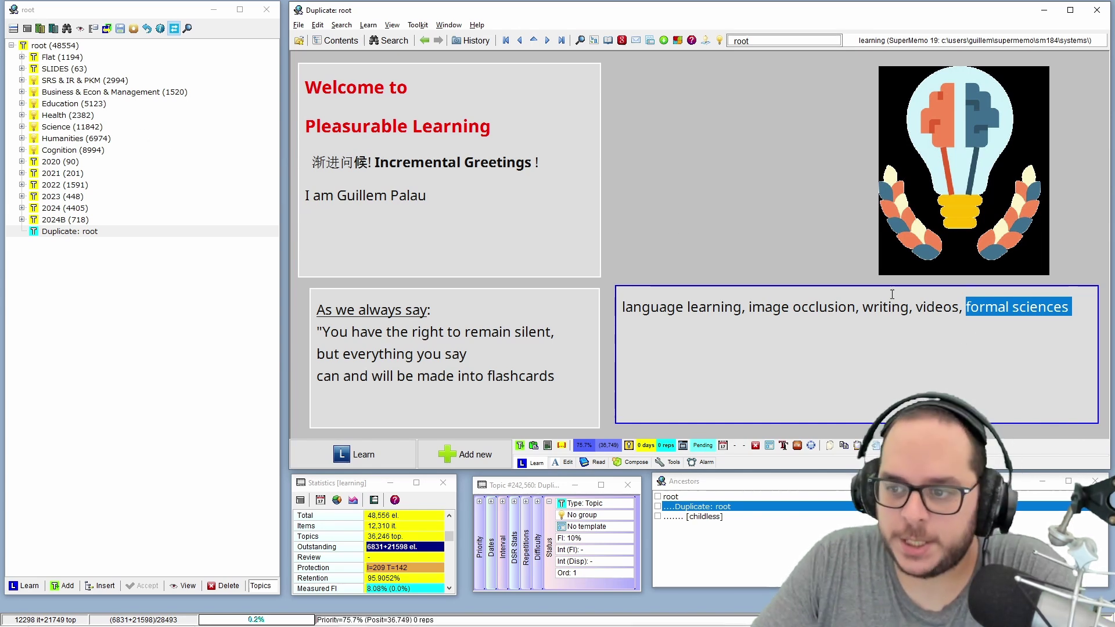
left_click(852, 339)
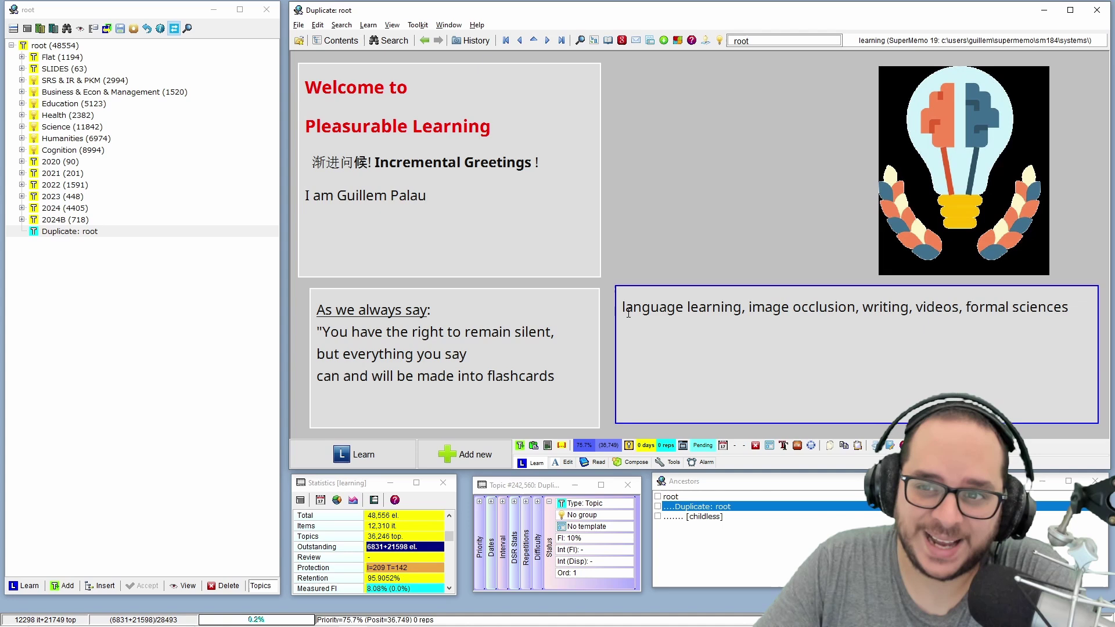
left_click_drag(623, 308, 1072, 305)
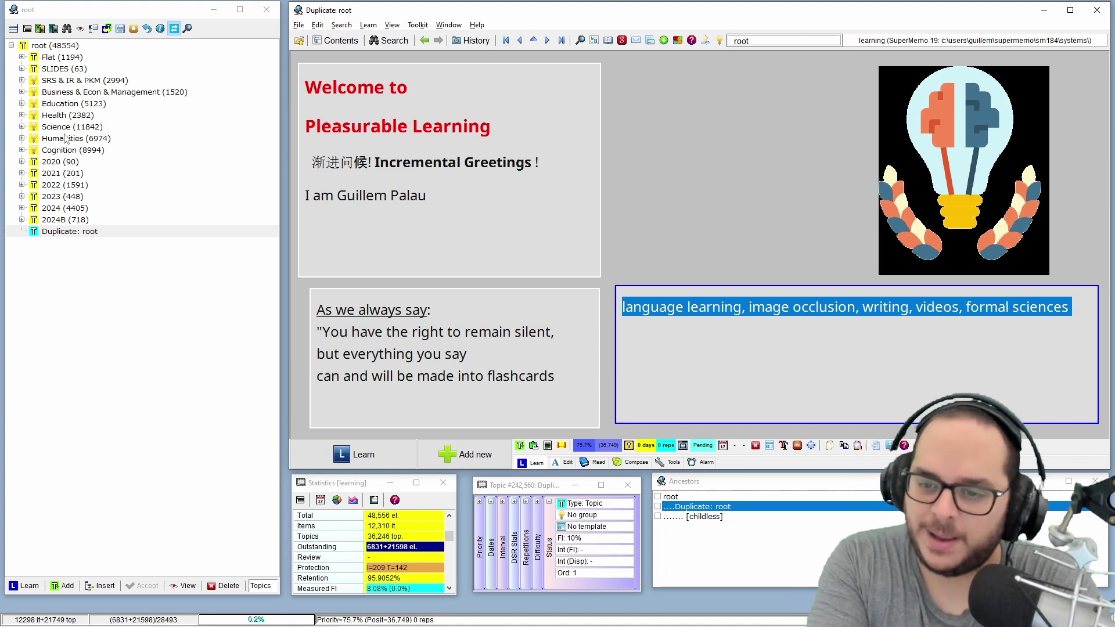
Leave editing mode and select the 'Welcome to Pleasurable Learning' text box
key("Escape")
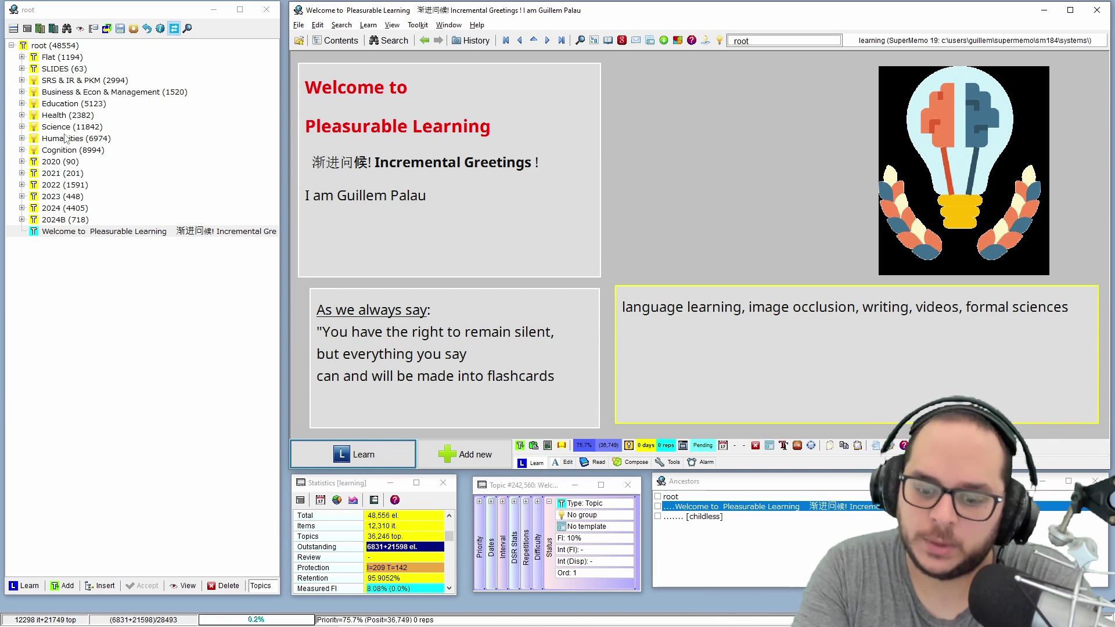
left_click(454, 218)
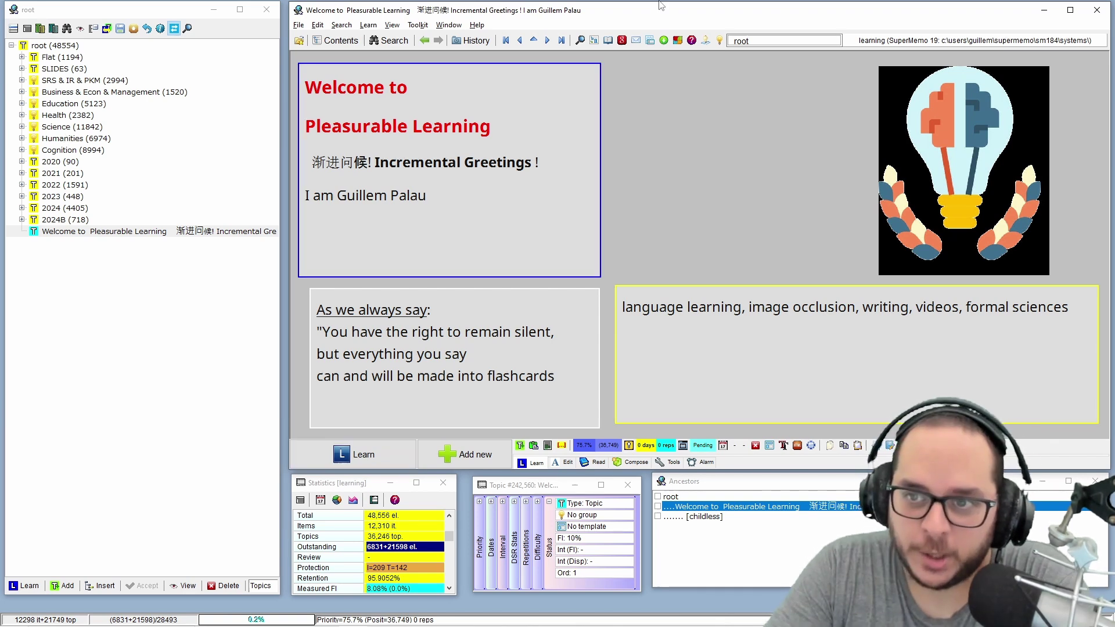